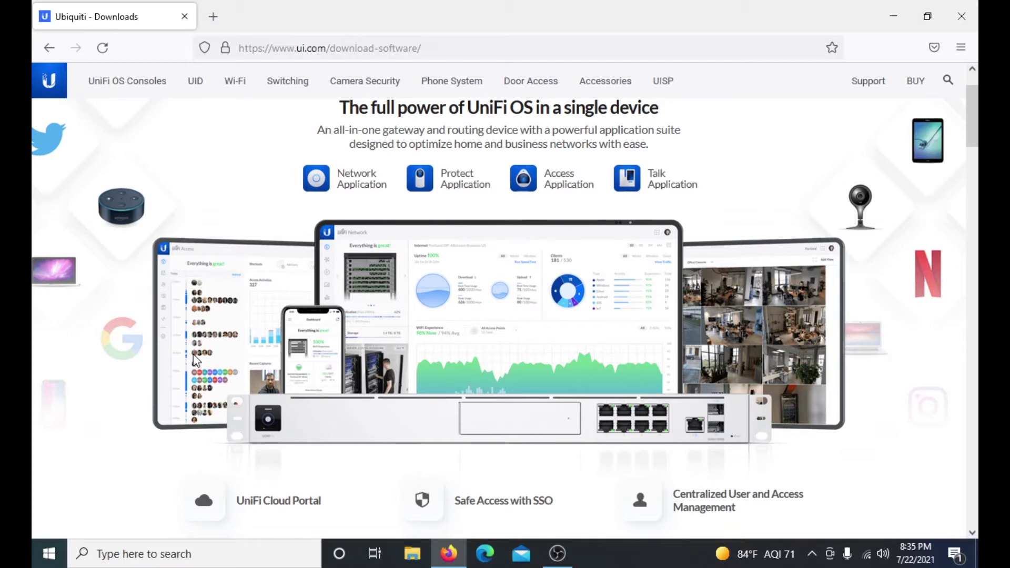
Go to Google and search for 'unifi controller'
left_click(476, 38)
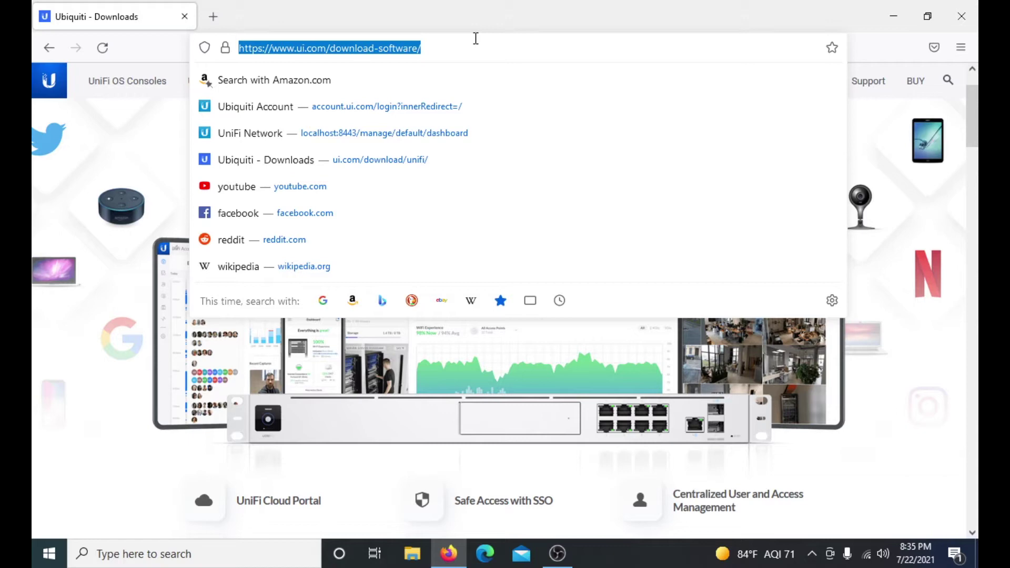
type("google.com")
key("Return")
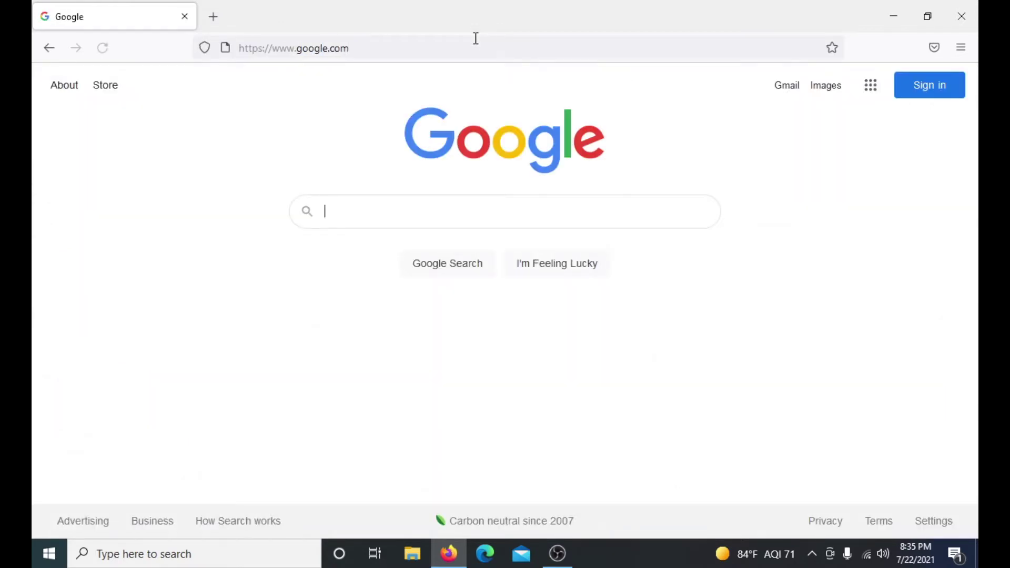
type("unifi comntrol")
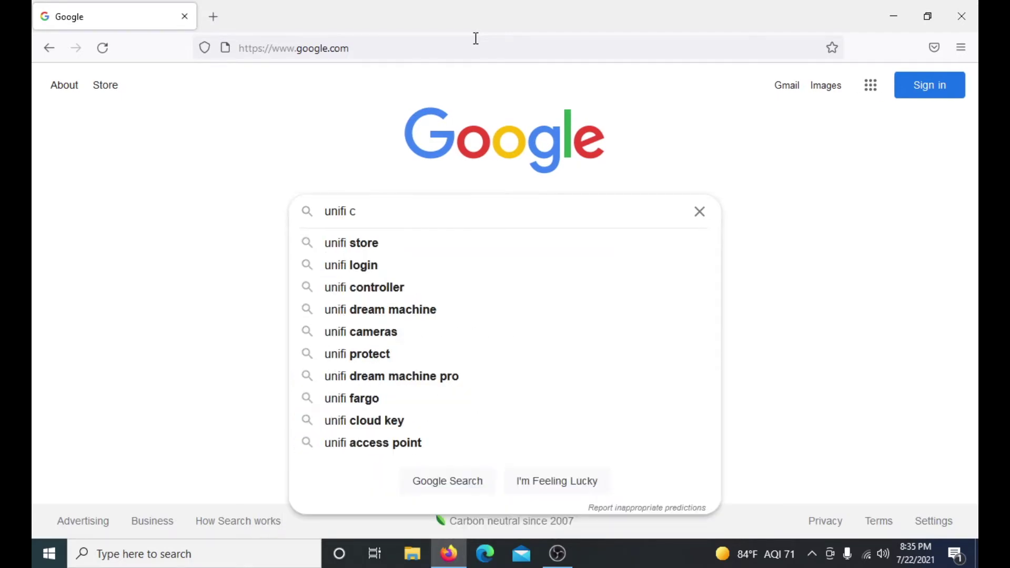
key("BackSpace")
key("BackSpace")
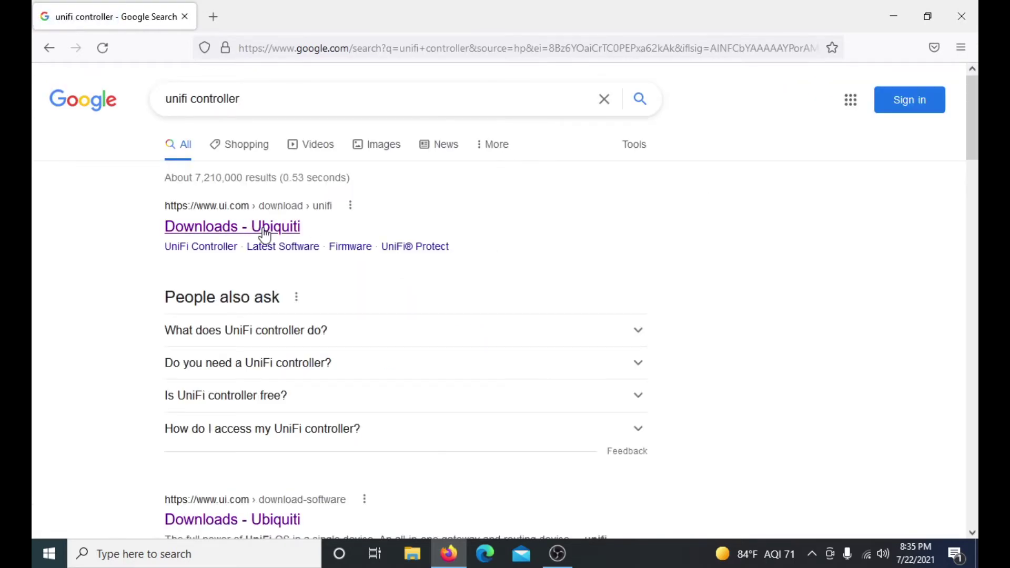
Open Ubiquiti's Downloads result and expand the UniFi Network Application 6.2.26 for Windows entry
left_click(264, 235)
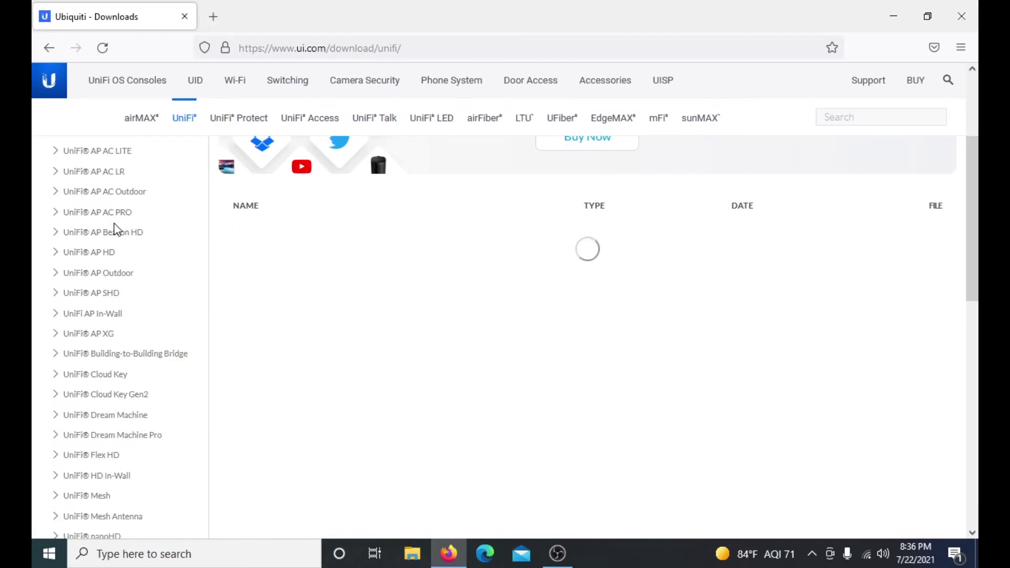
scroll(368, 227, "down", 5)
scroll(379, 234, "up", 2)
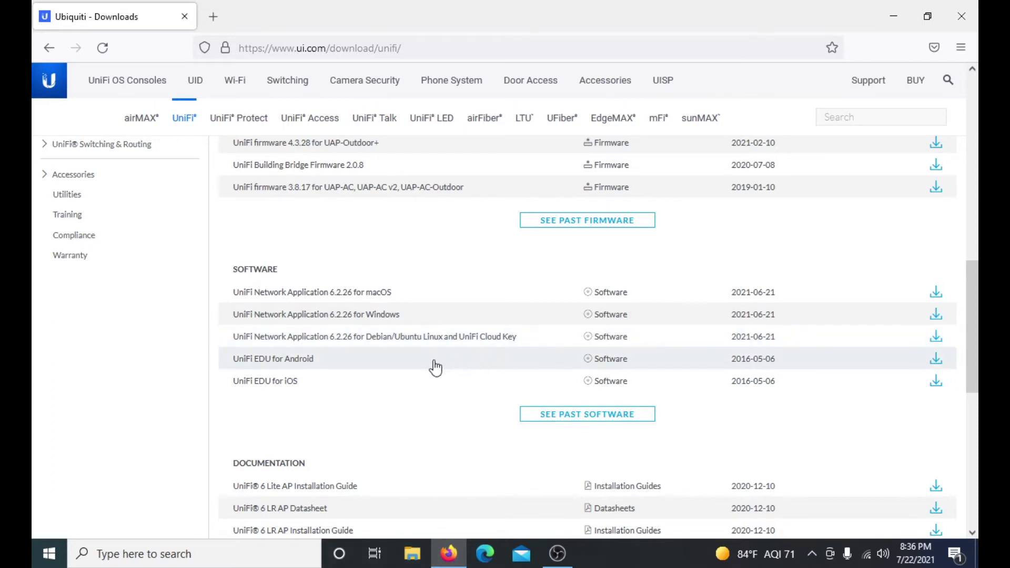
left_click(417, 319)
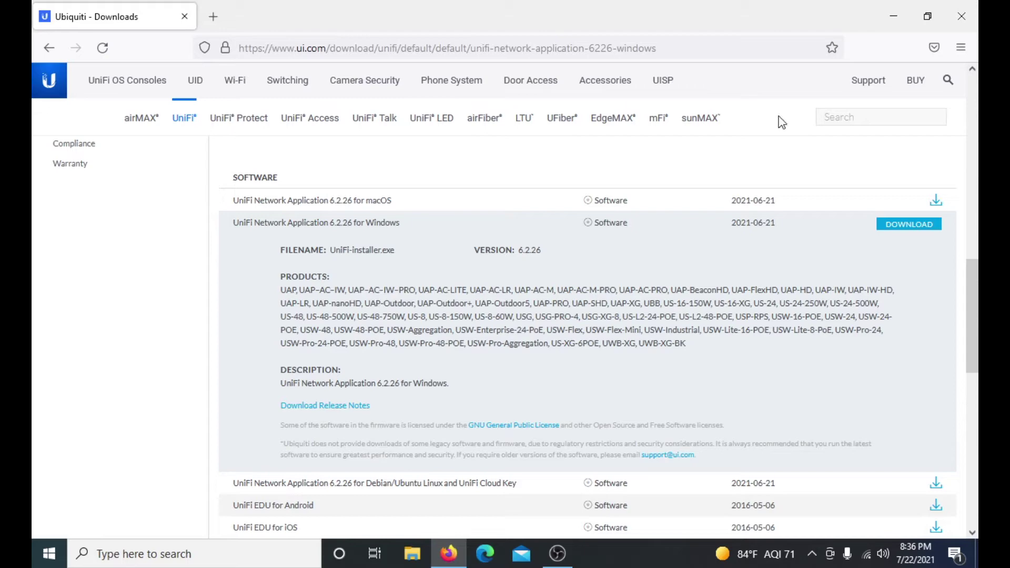
Accept the end user licence and save the 155 MB UniFi-installer.exe through Firefox's save prompt
left_click(908, 232)
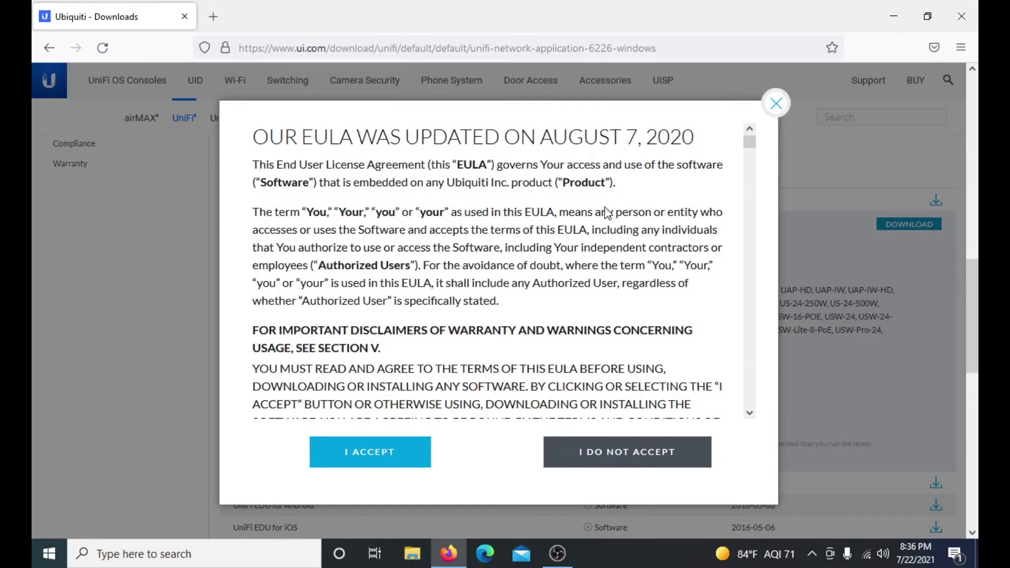
left_click(386, 450)
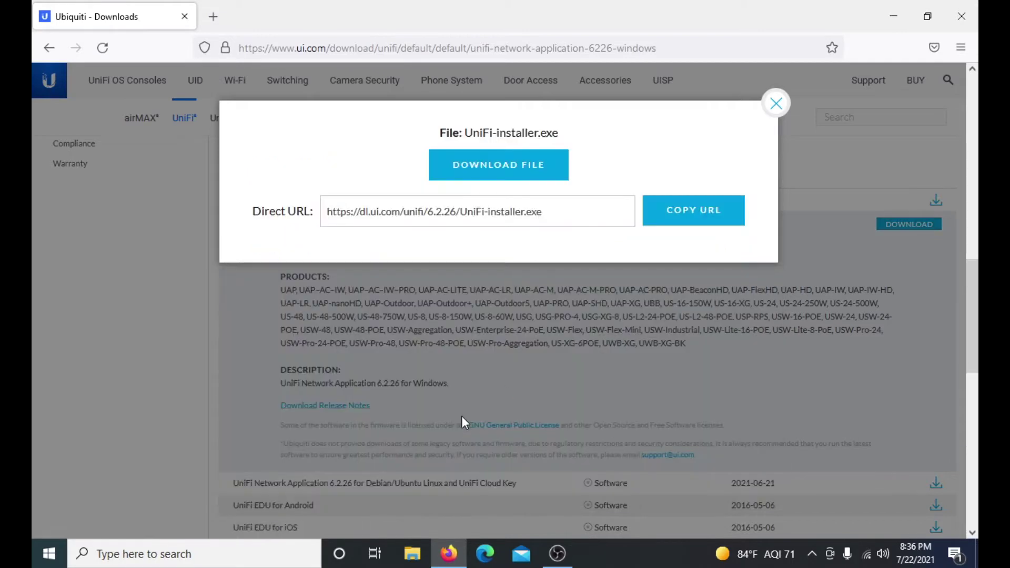
left_click(538, 174)
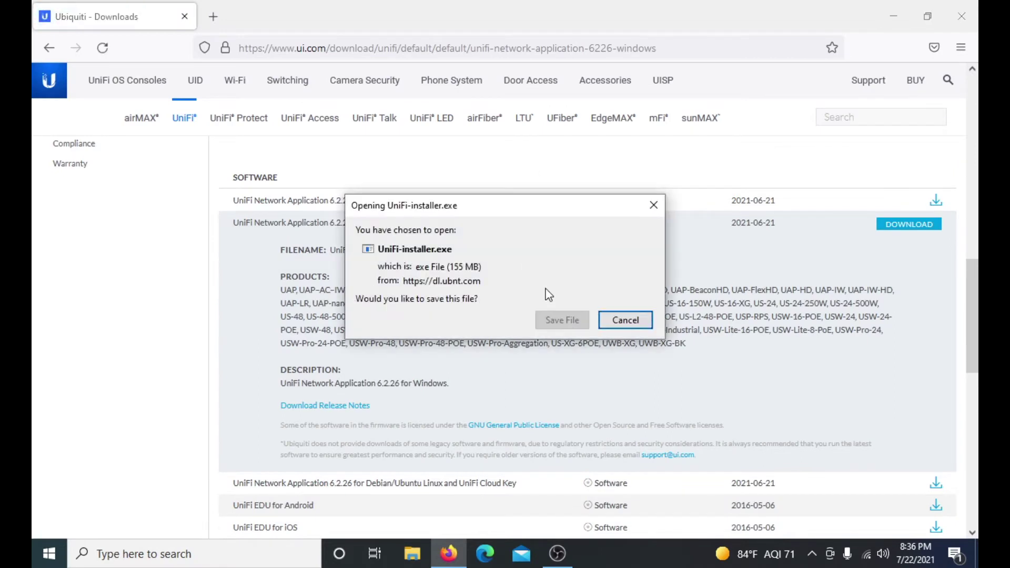
left_click_drag(553, 210, 485, 408)
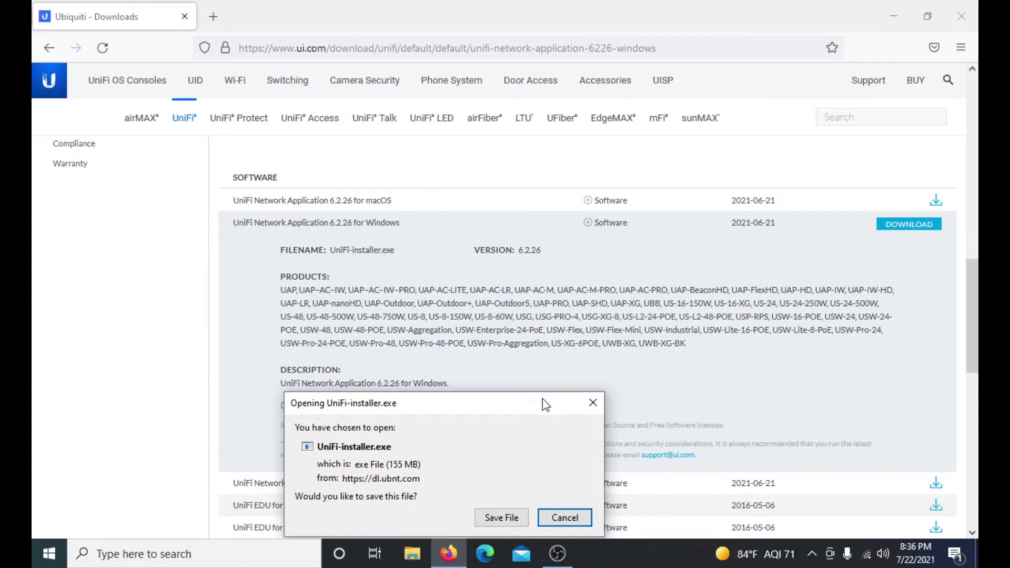
left_click_drag(543, 397, 604, 228)
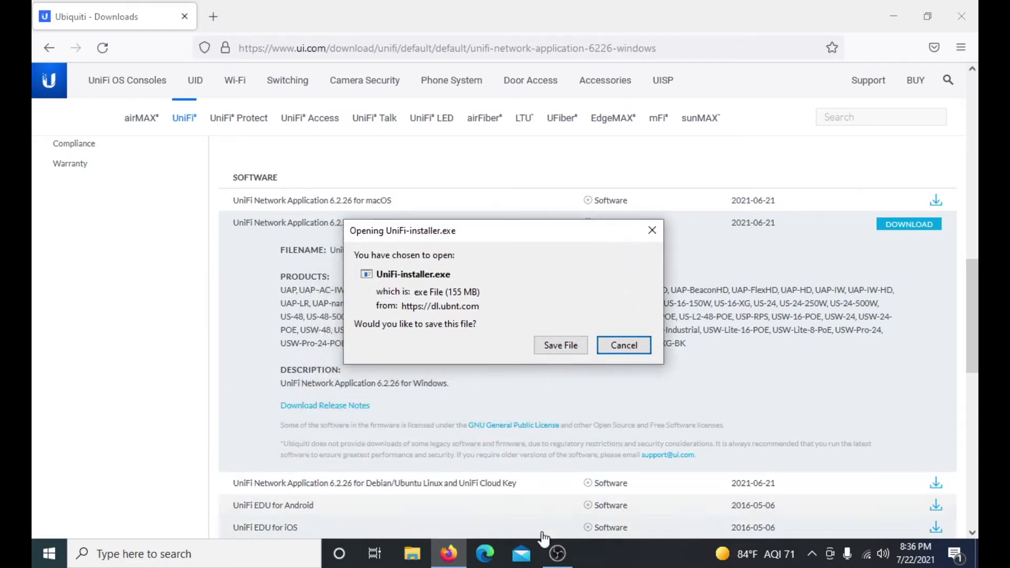
left_click(565, 349)
left_click(565, 346)
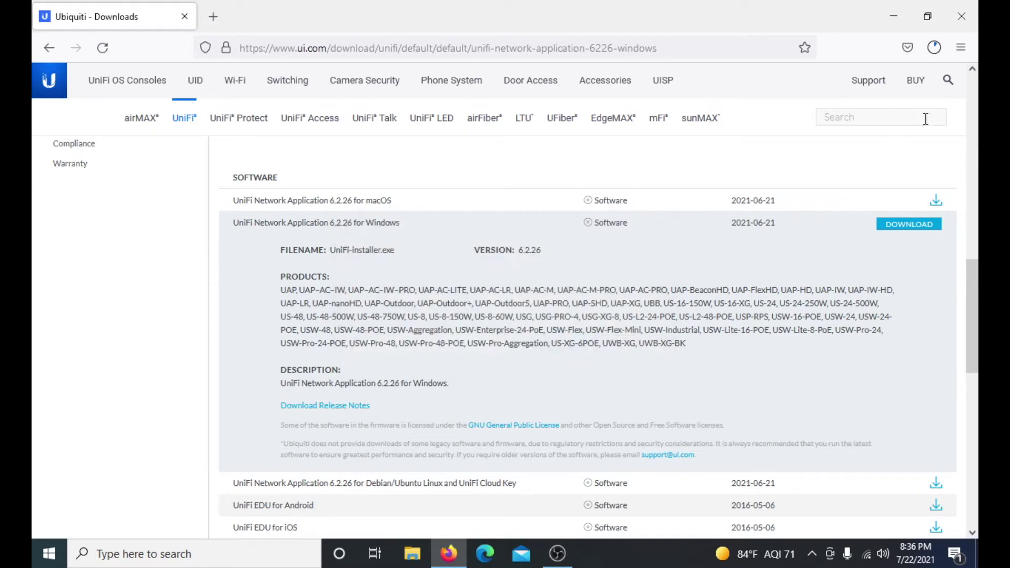
Run UniFi-installer(1).exe from Firefox's downloads list to bring up the UniFi Setup Wizard
left_click(936, 47)
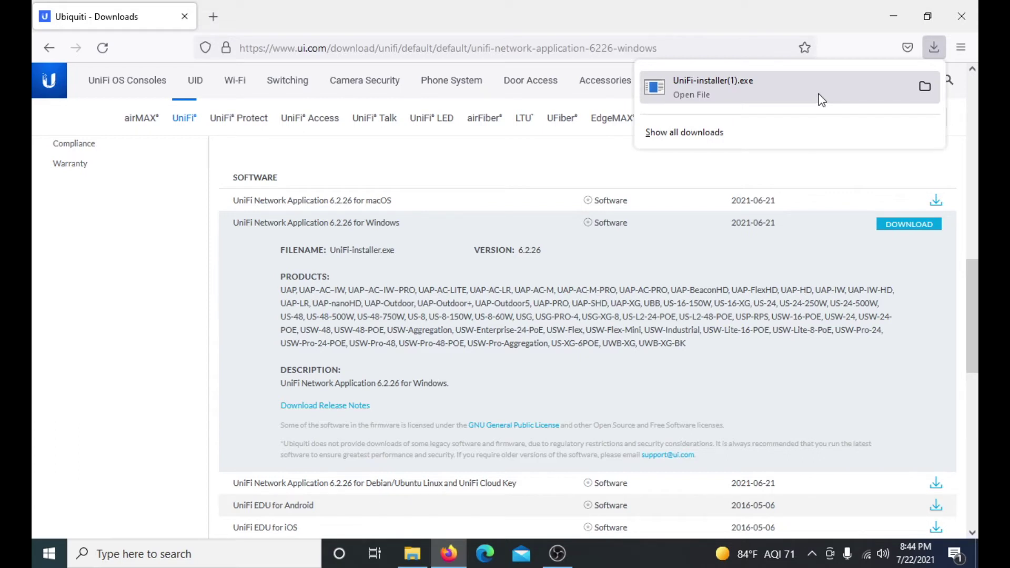
left_click(782, 95)
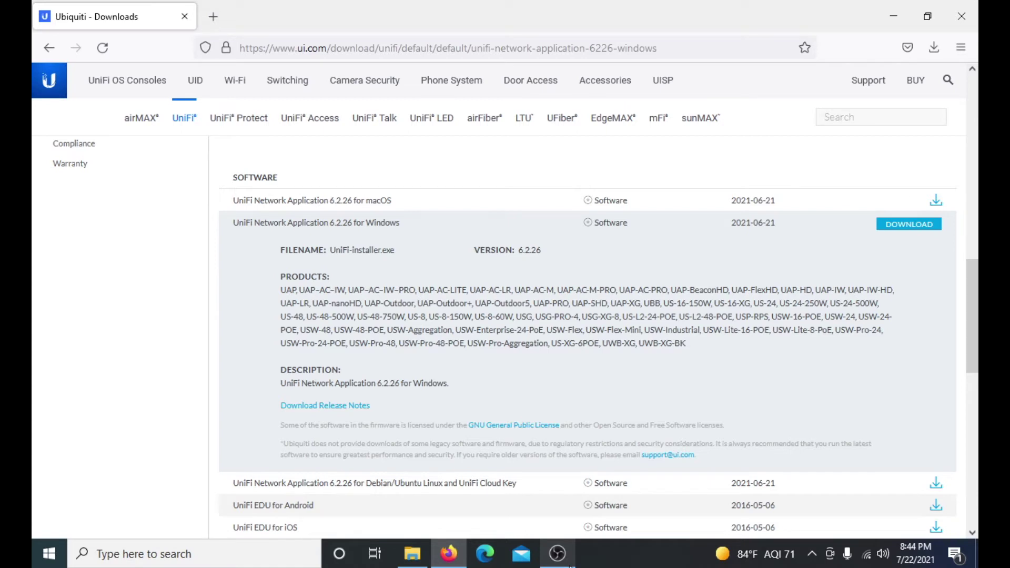
mouse_move(558, 554)
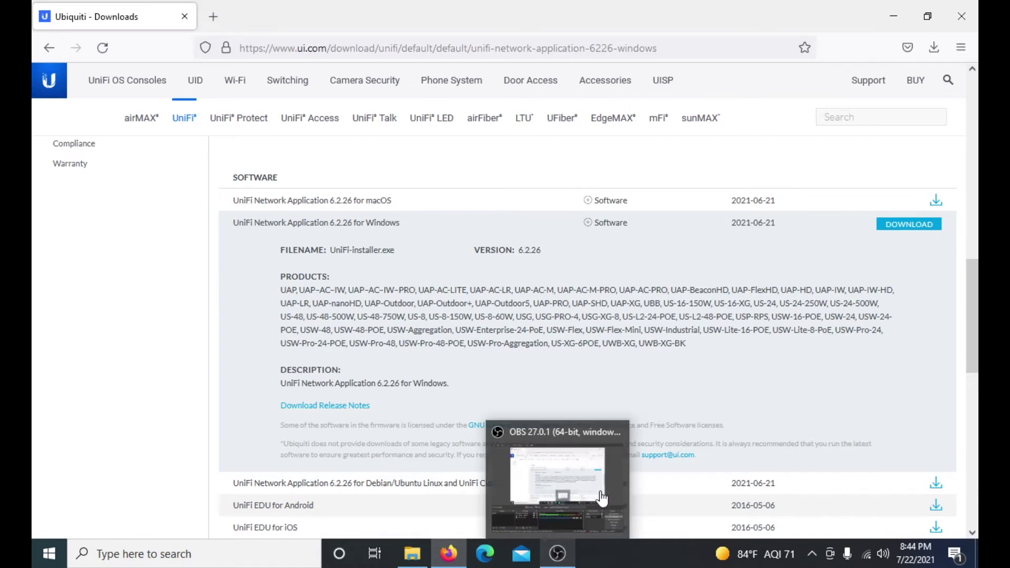
Install UniFi and finish with 'Start UniFi Controller after installation' left checked
left_click(558, 552)
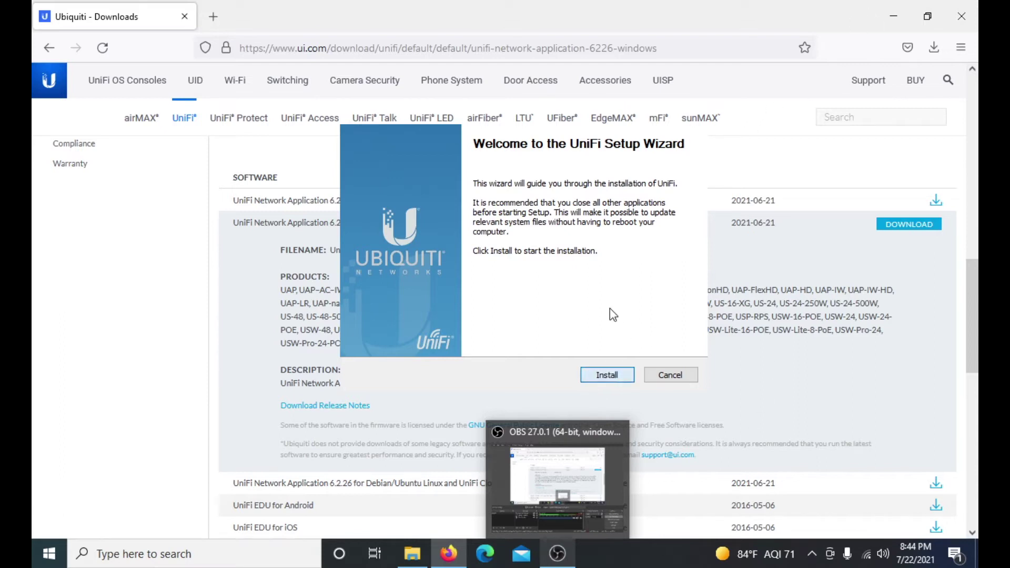
left_click(629, 376)
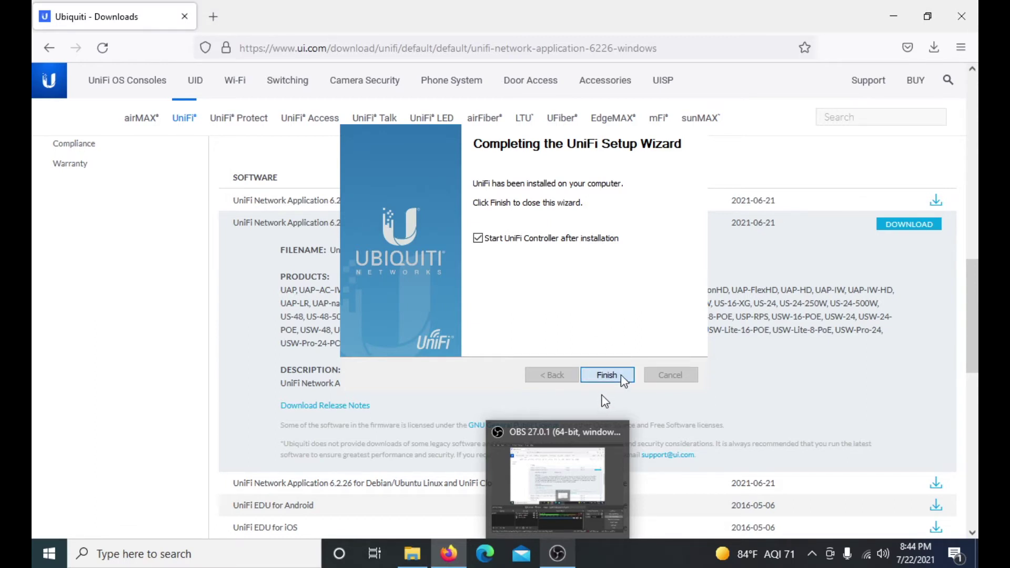
left_click(608, 375)
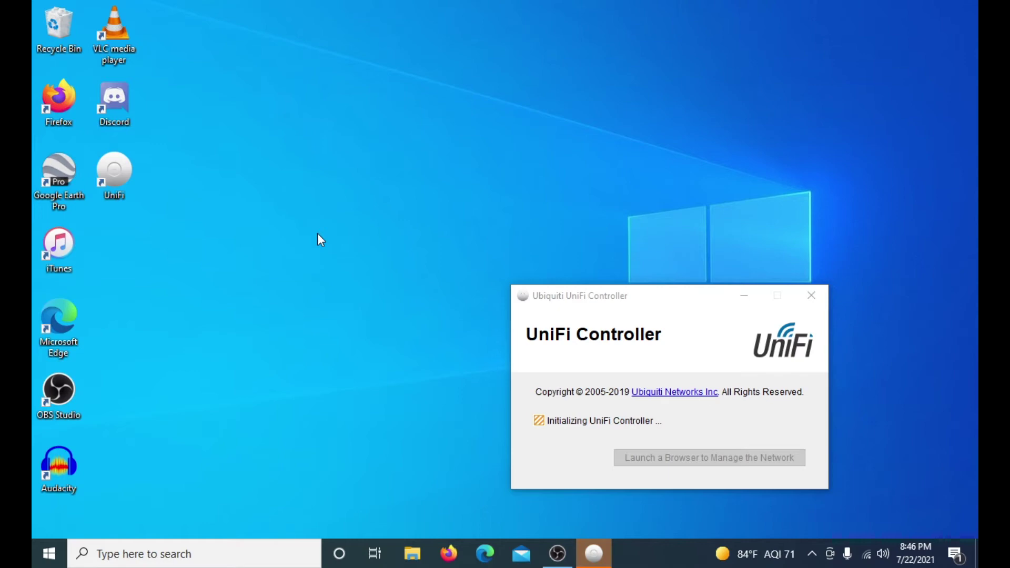
Centre the UniFi Controller window while controller 6.2.26 finishes starting
left_click_drag(608, 292, 498, 219)
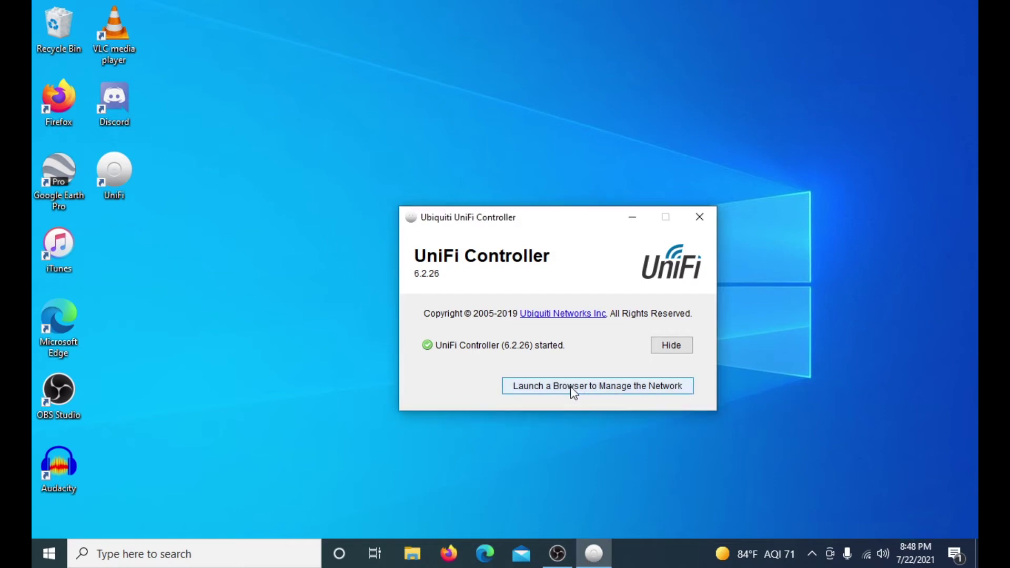
Launch the management page in the browser and bypass the localhost certificate warning
left_click(597, 388)
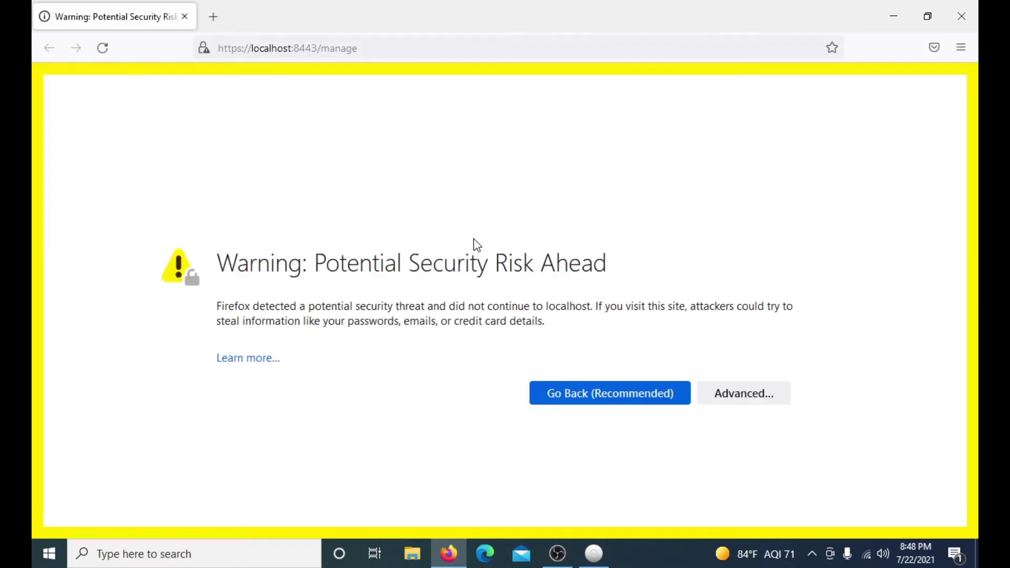
left_click(745, 399)
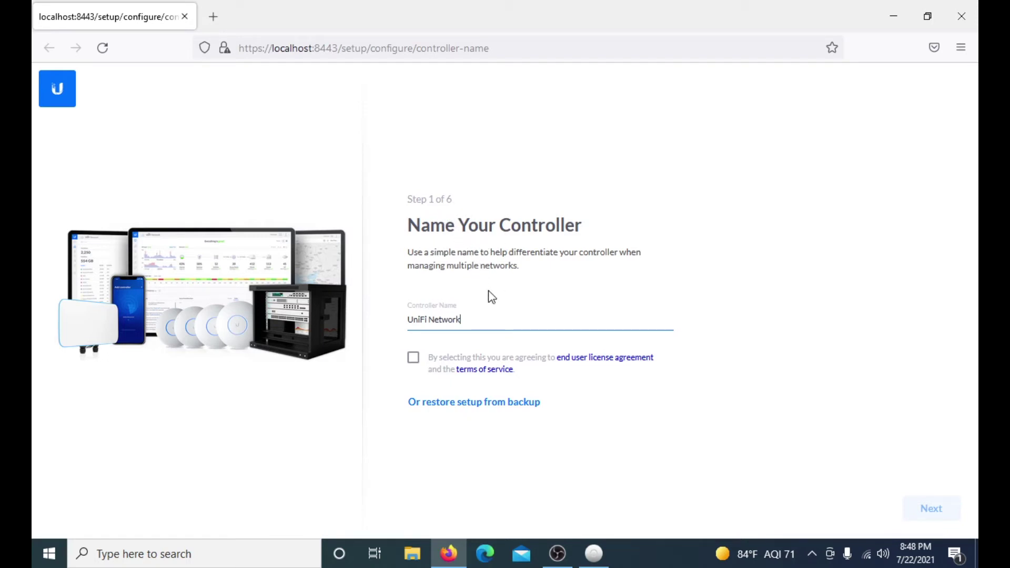
Rename the controller from 'UniFi Network' to 'Test', accept the EULA, and continue
triple_click(501, 318)
key("BackSpace")
type("Test")
left_click(420, 363)
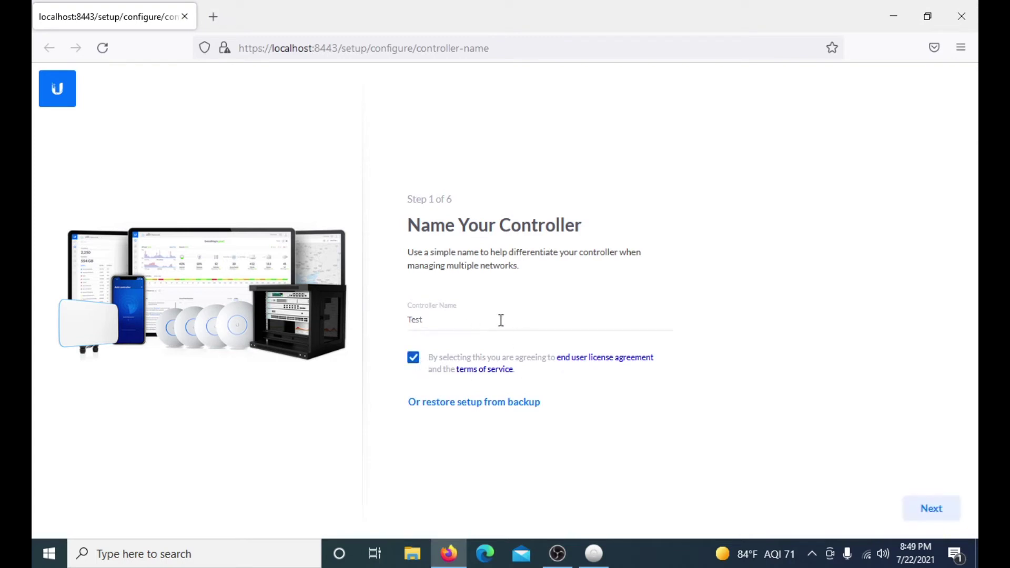
left_click(927, 509)
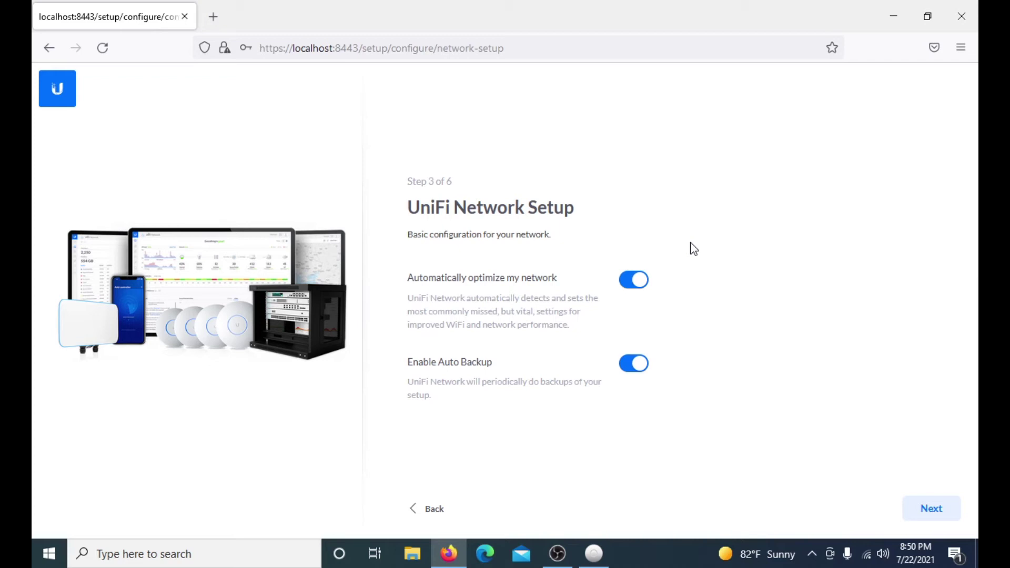
Continue past Step 3 network setup and Step 4 devices, then skip WiFi setup
left_click(930, 507)
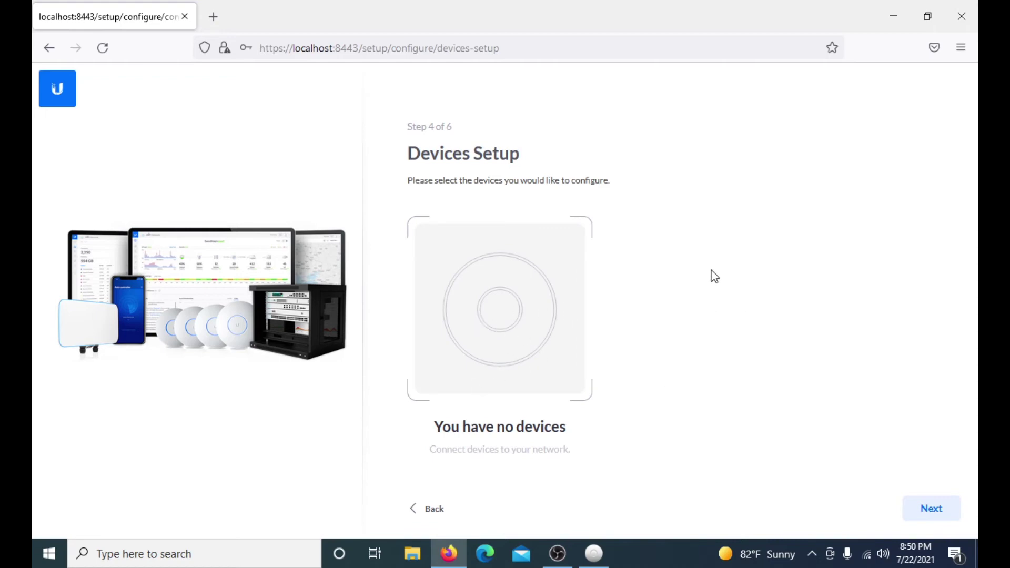
left_click(940, 507)
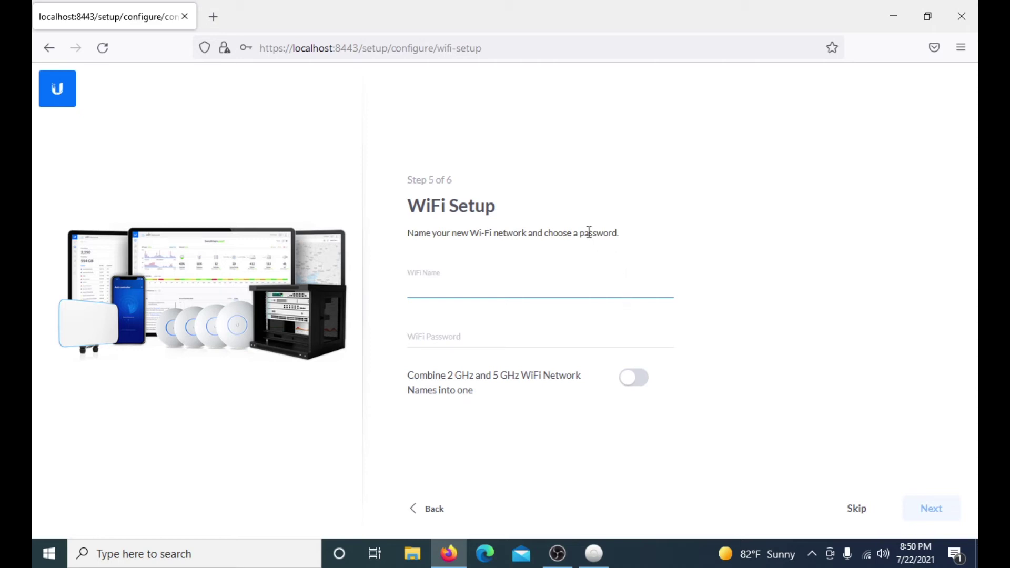
left_click(877, 511)
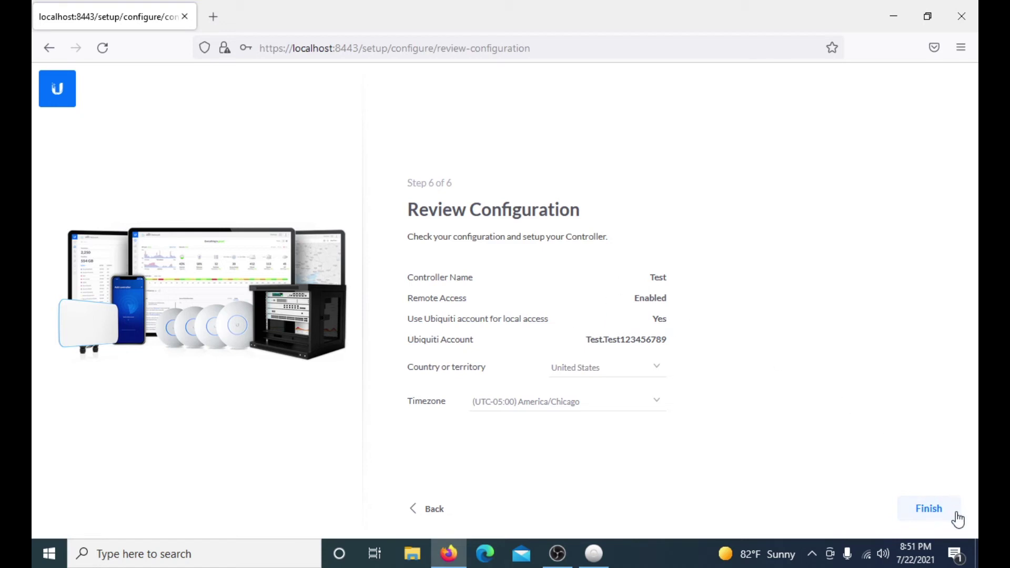
Finish Review Configuration so the controller loads its dashboard at localhost:8443
left_click(925, 517)
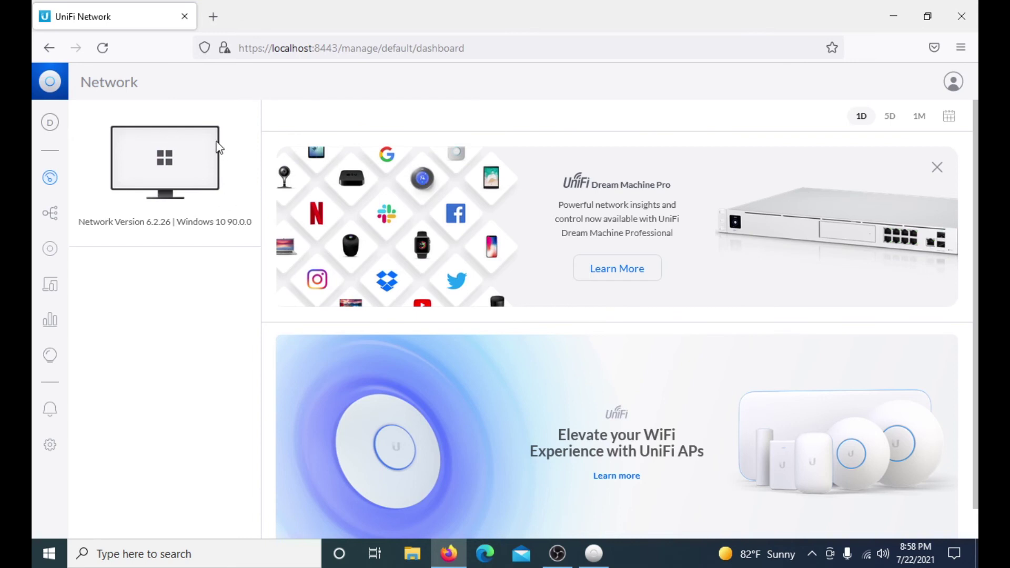
Open the site list, close it, and open it again
left_click(47, 128)
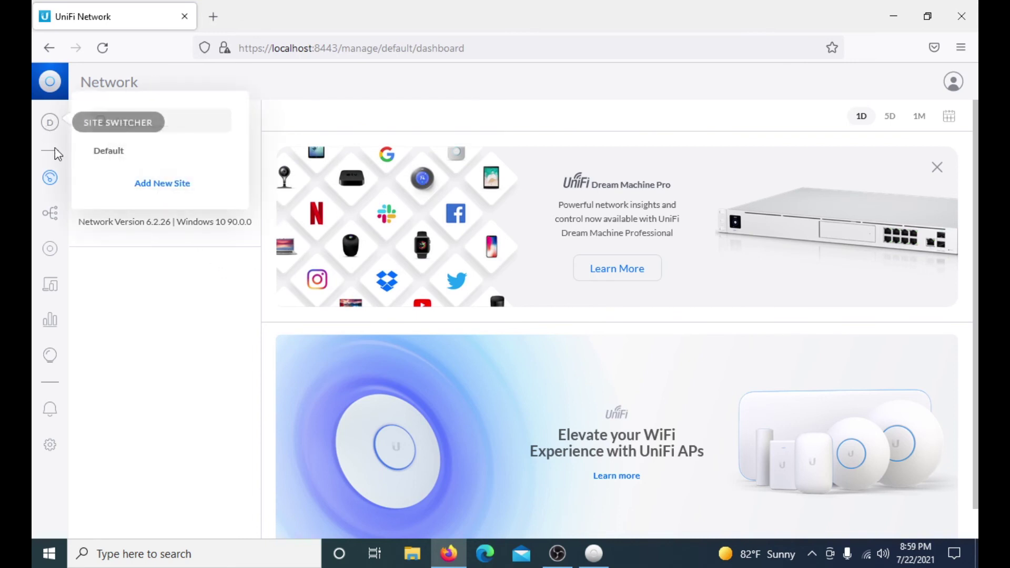
left_click(138, 303)
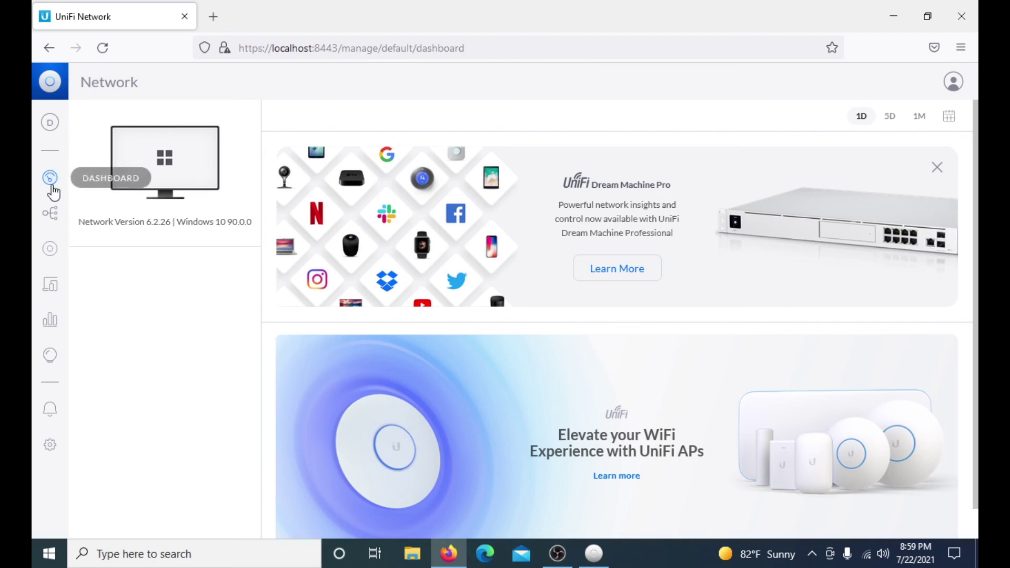
left_click(59, 124)
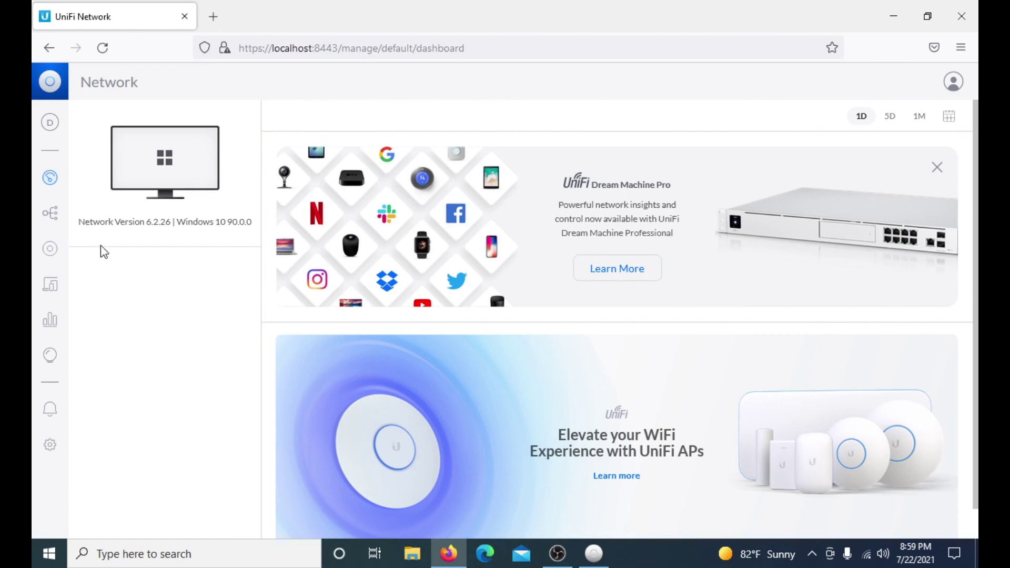
Browse the Topology, Devices, Clients, Statistics and WiFi scanner pages, ending in Settings
left_click(52, 223)
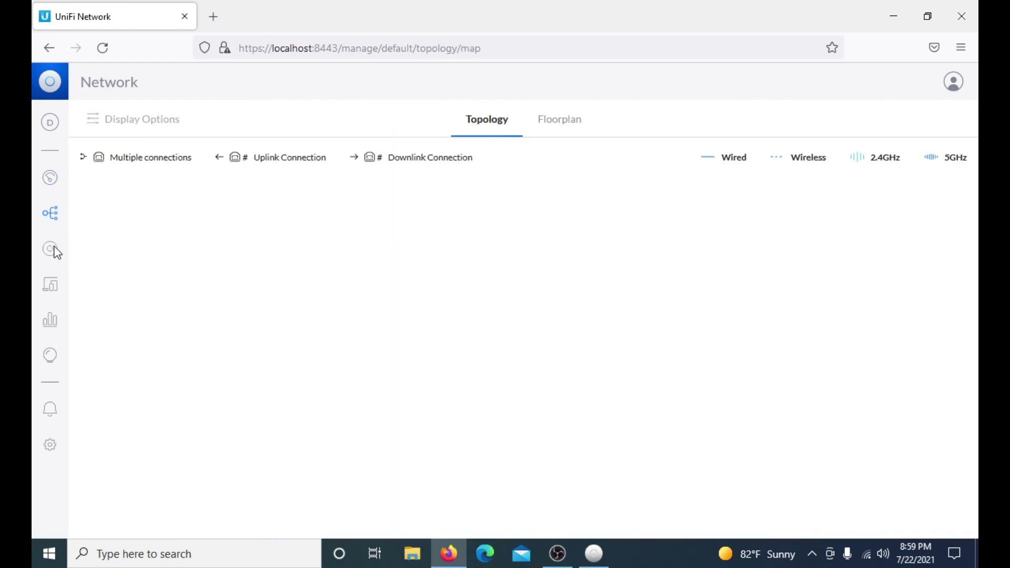
left_click(55, 248)
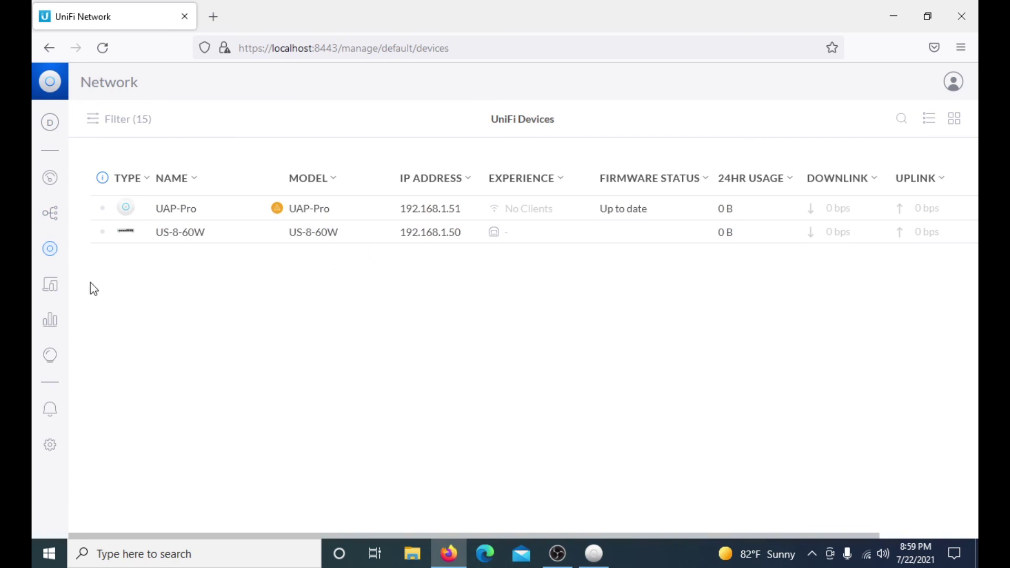
left_click(58, 288)
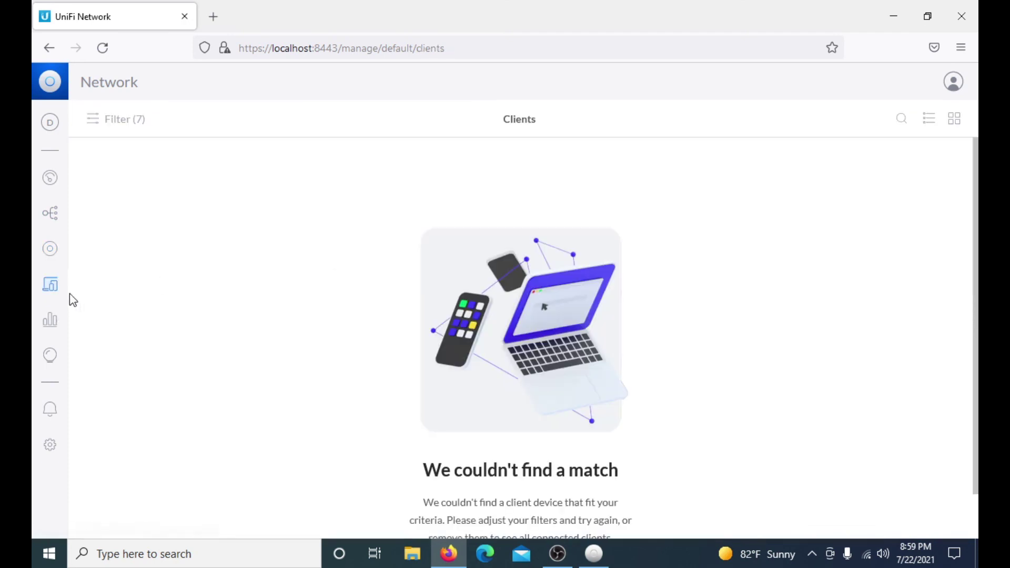
left_click(49, 326)
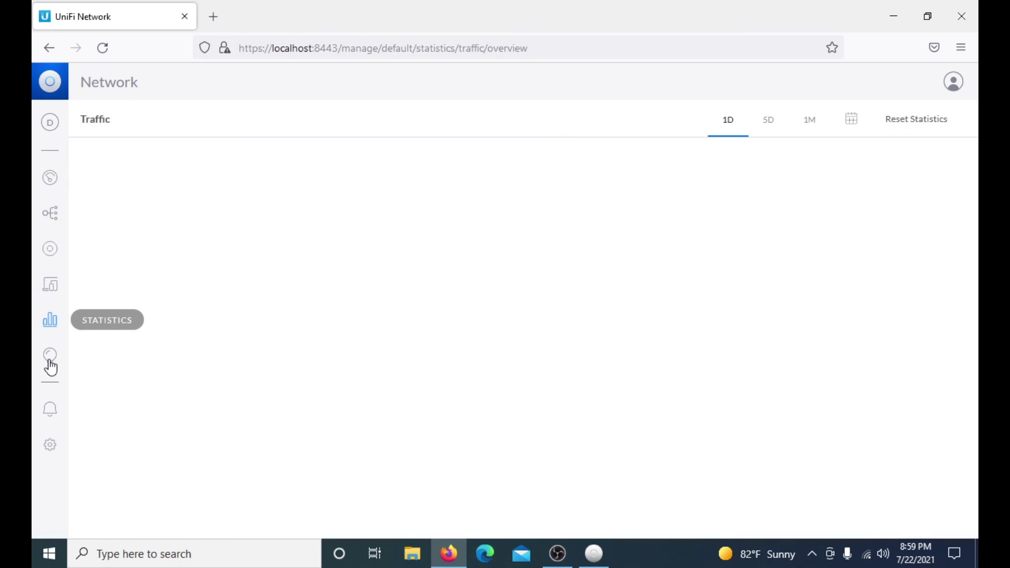
left_click(49, 357)
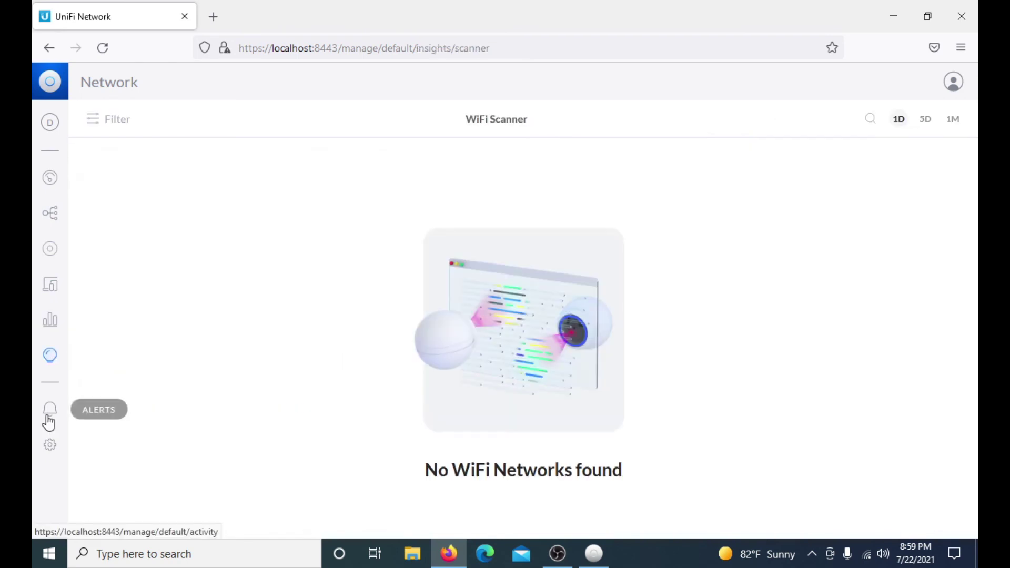
left_click(50, 445)
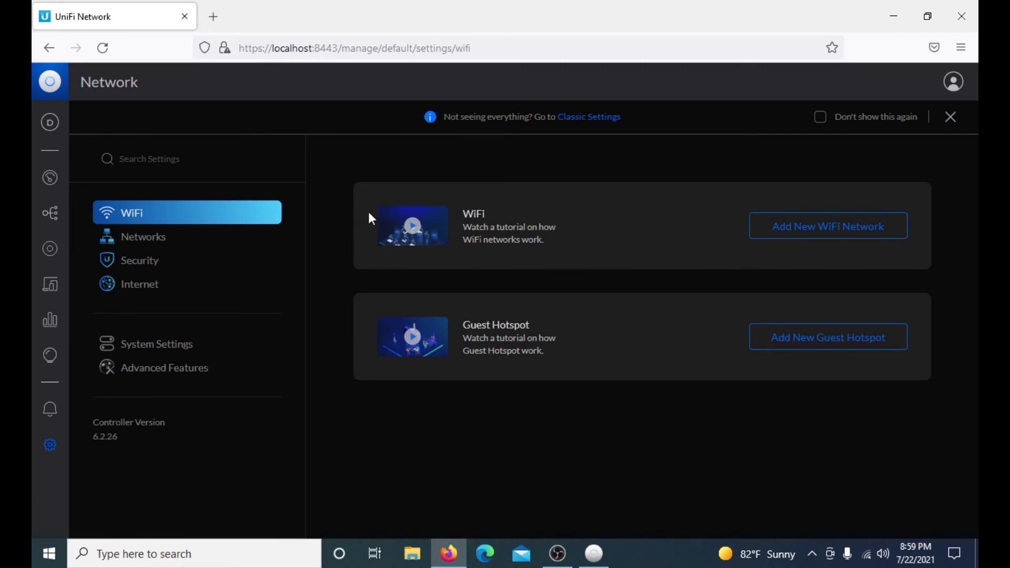
View the Networks, Security, WiFi and Advanced Features settings, then scroll through System Settings
left_click(159, 238)
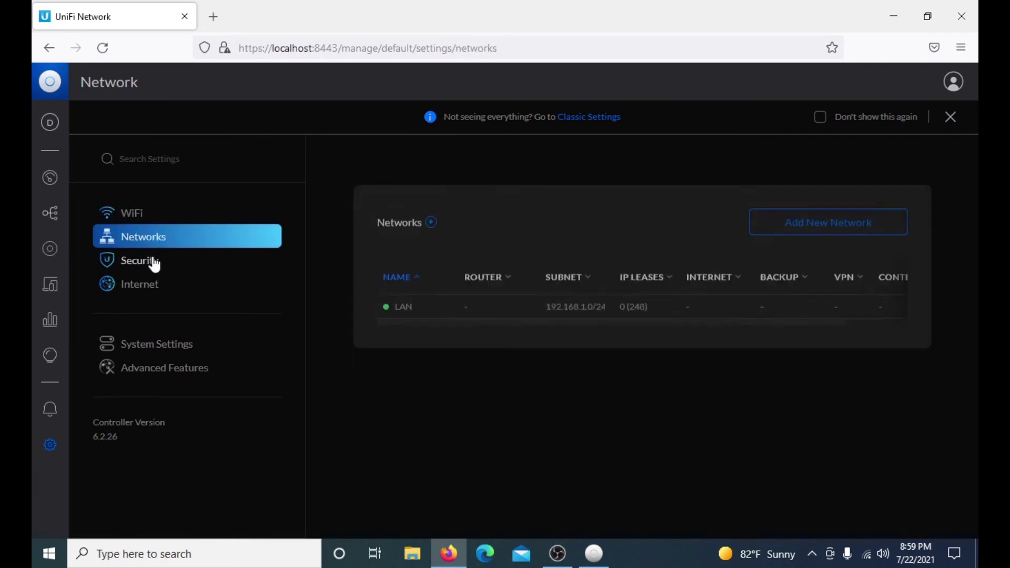
left_click(155, 265)
left_click(152, 224)
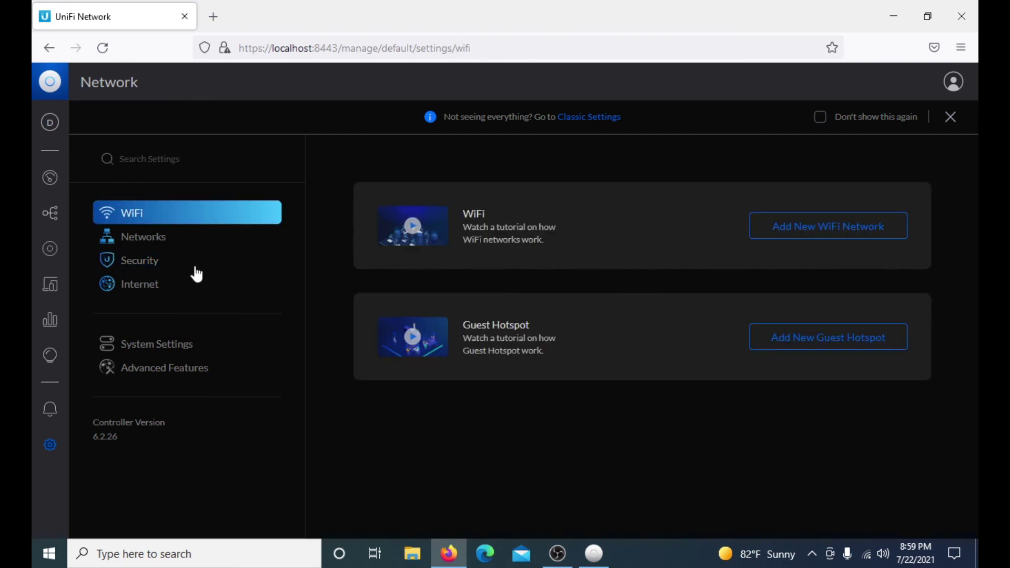
left_click(169, 375)
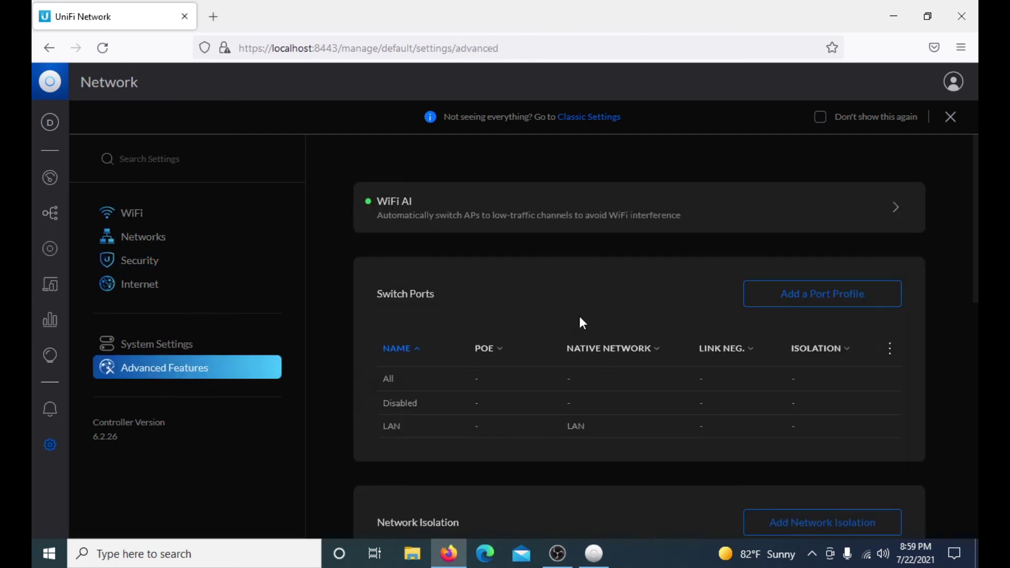
scroll(580, 317, "down", 4)
left_click(138, 354)
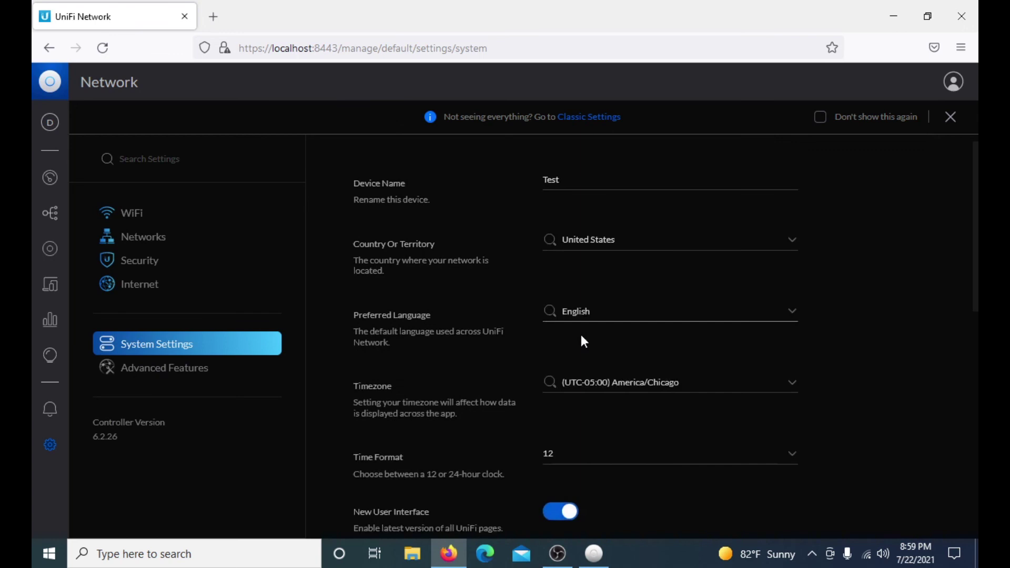
scroll(581, 335, "down", 5)
Turn off the New User Interface, dismiss the analytics prompt, then view the classic Map and Clients pages
left_click(556, 270)
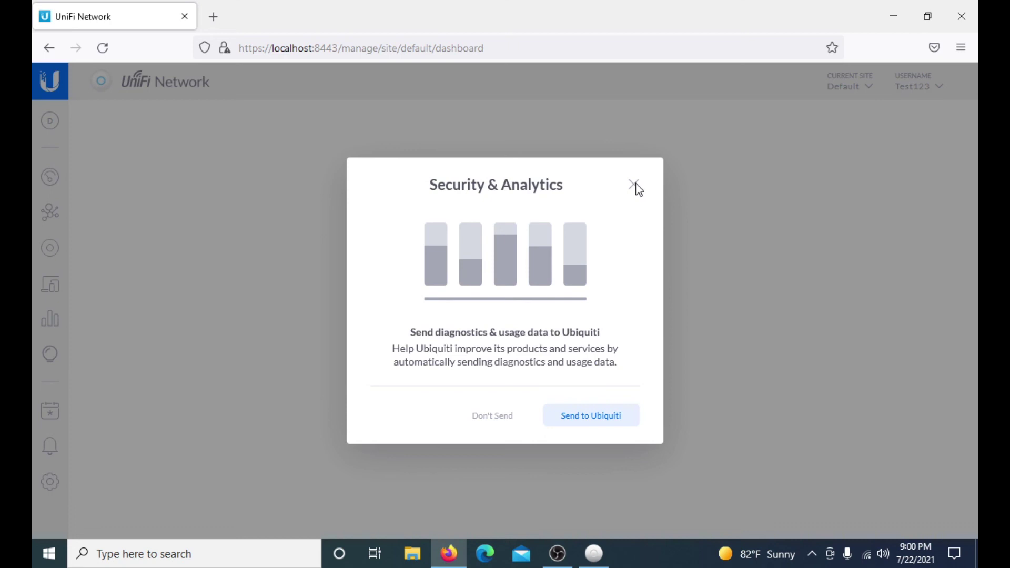
left_click(635, 186)
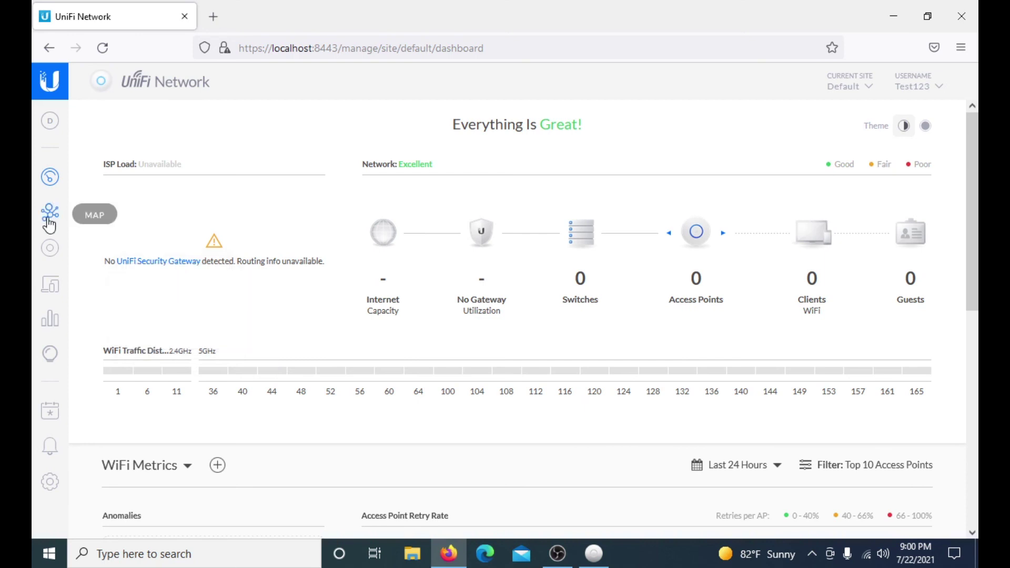
left_click(49, 223)
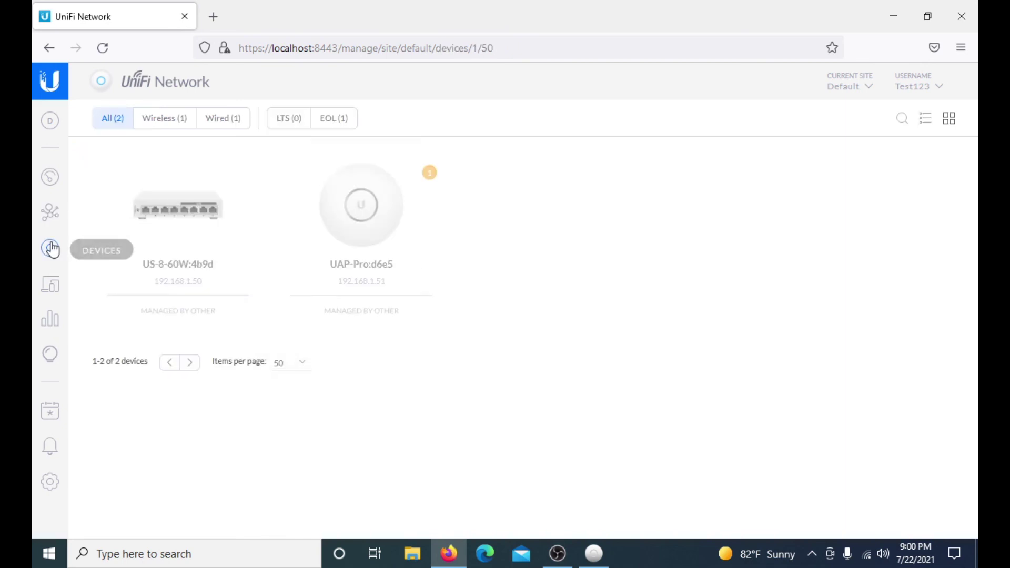
left_click(59, 287)
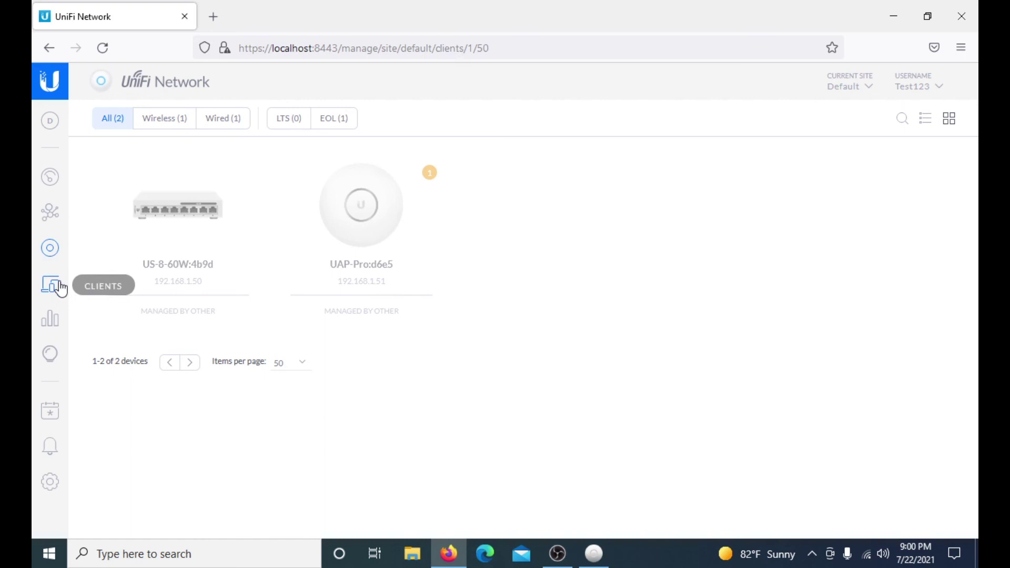